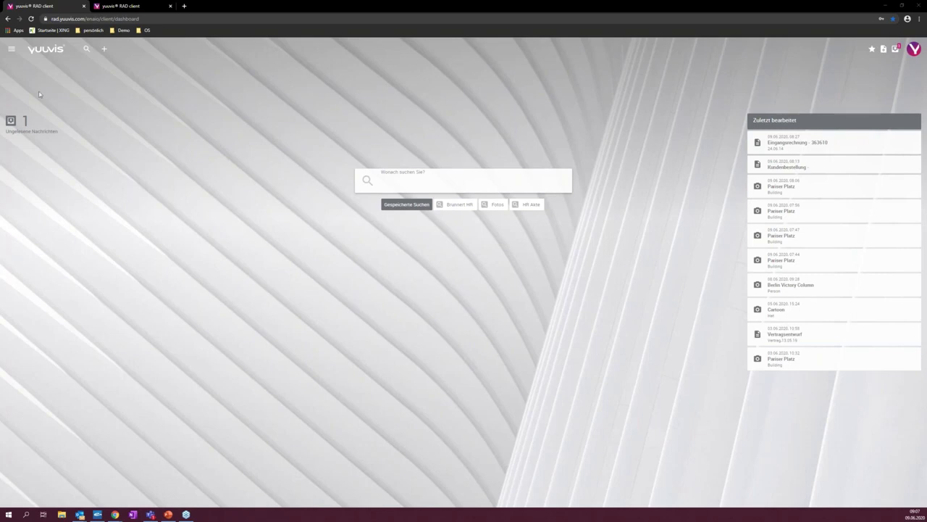
Look over the navigation entries and the unread Eingangsrechnung notification in the inbox, and return to the dashboard.
click(11, 49)
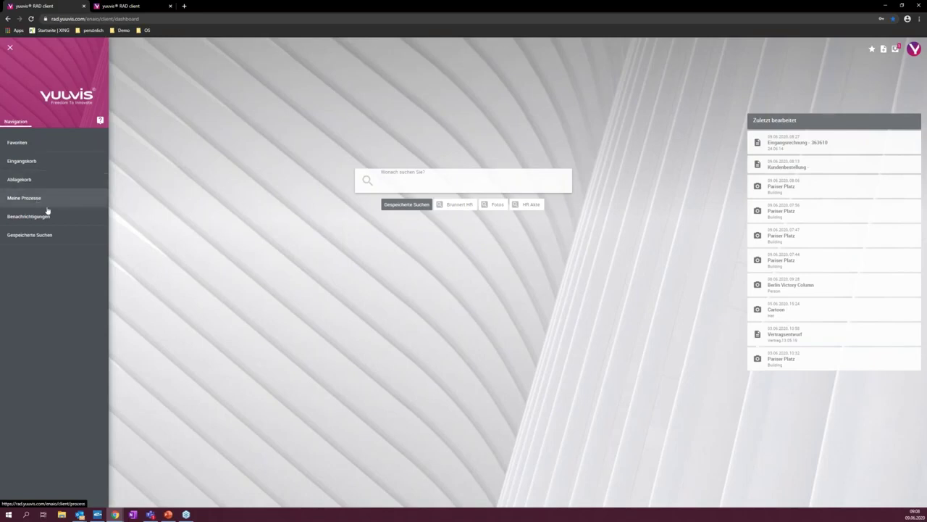
click(9, 47)
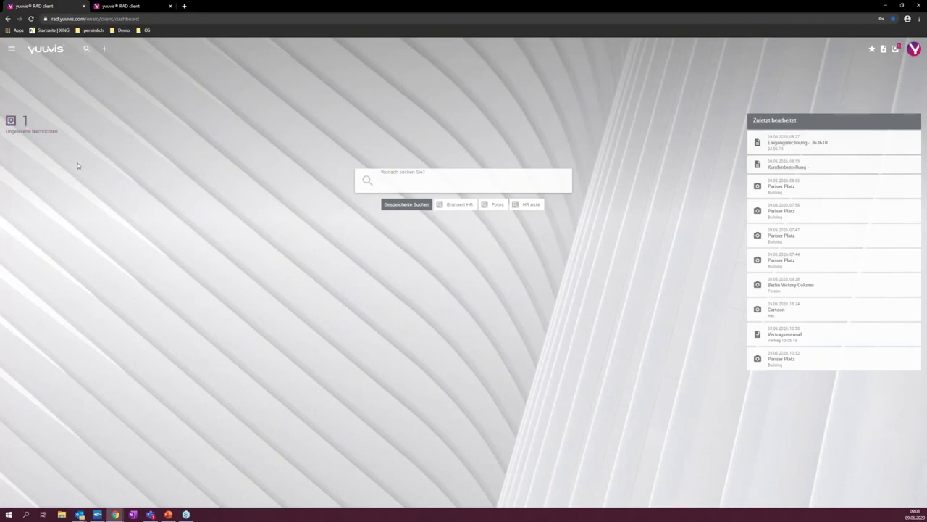
click(26, 131)
click(55, 138)
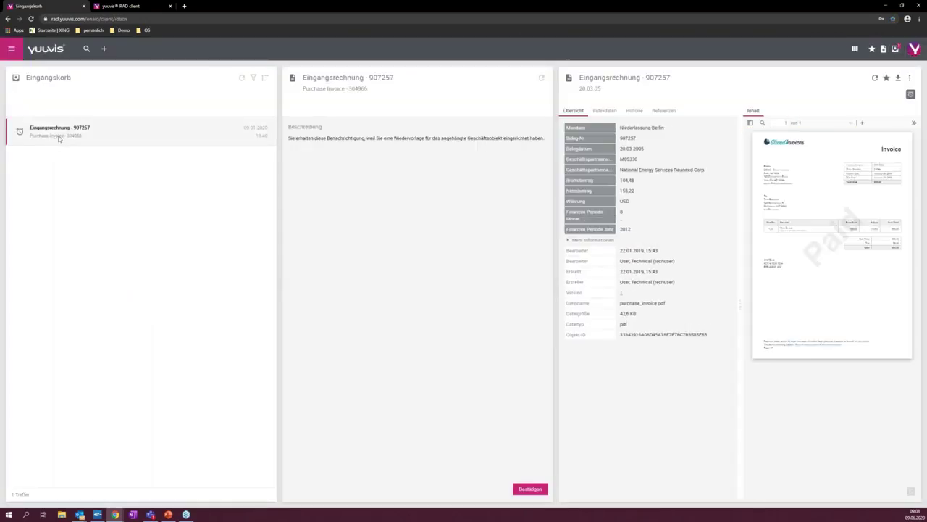
click(52, 51)
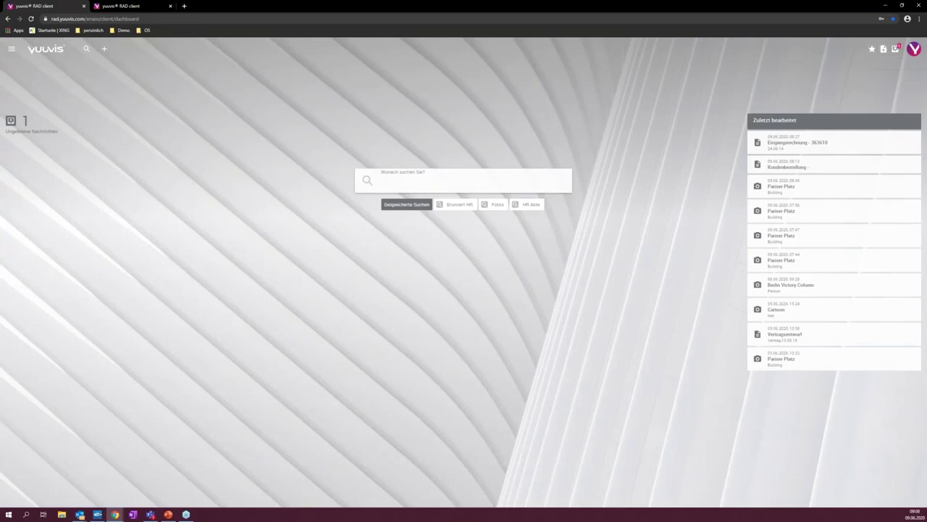
Open the user settings, examine the roles assigned to the account, and return to the dashboard.
click(896, 49)
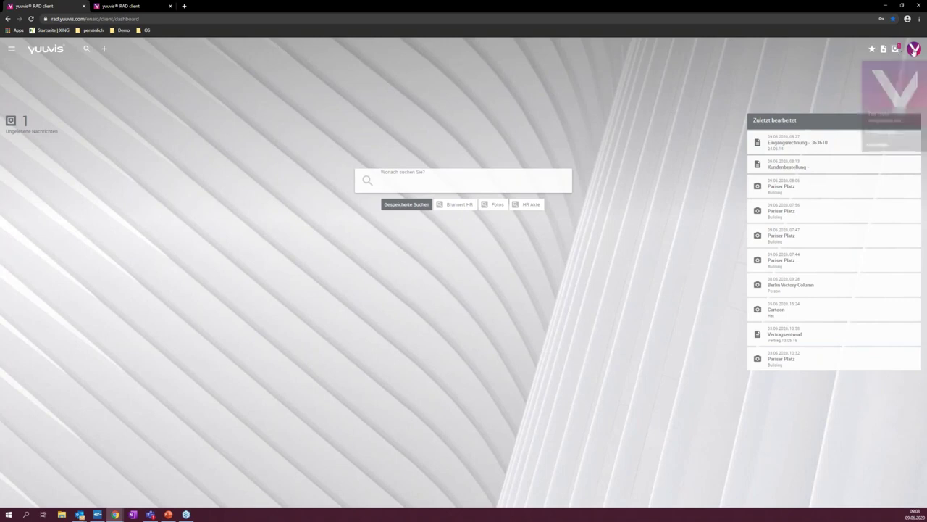
click(890, 133)
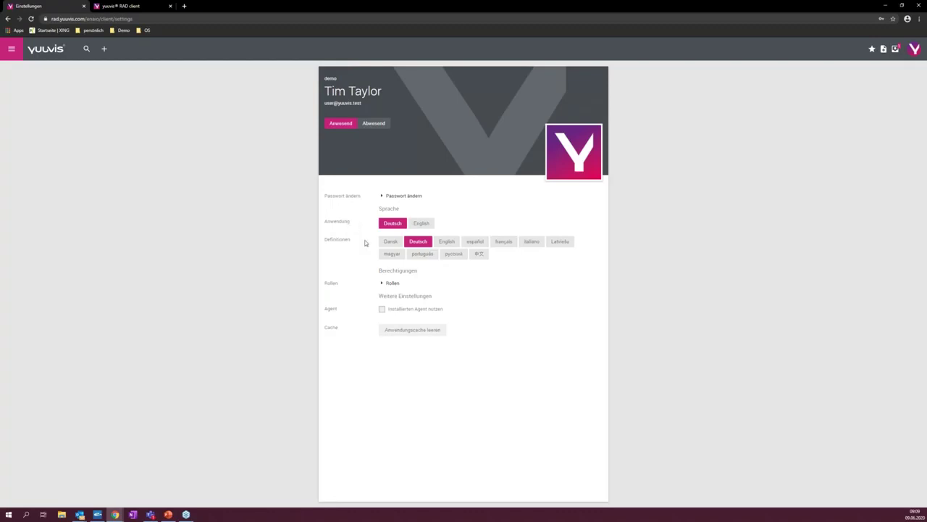
click(382, 285)
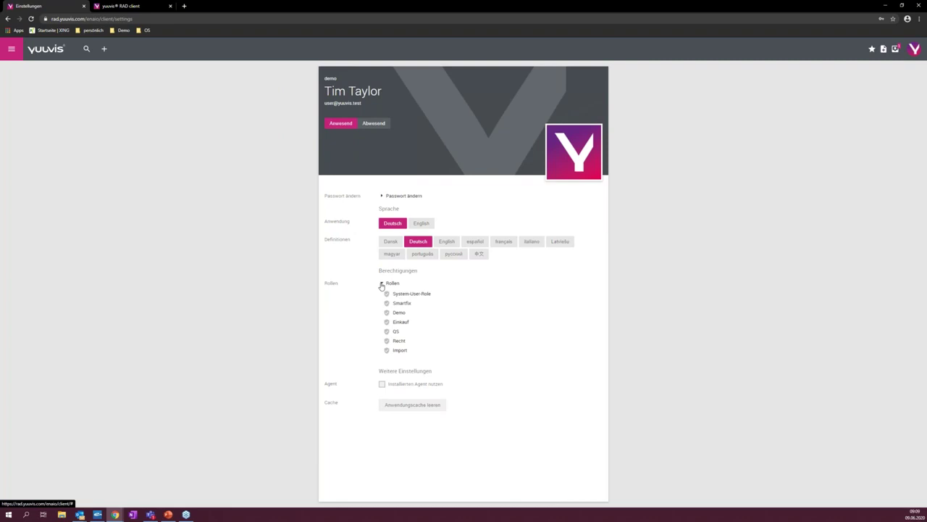
click(382, 284)
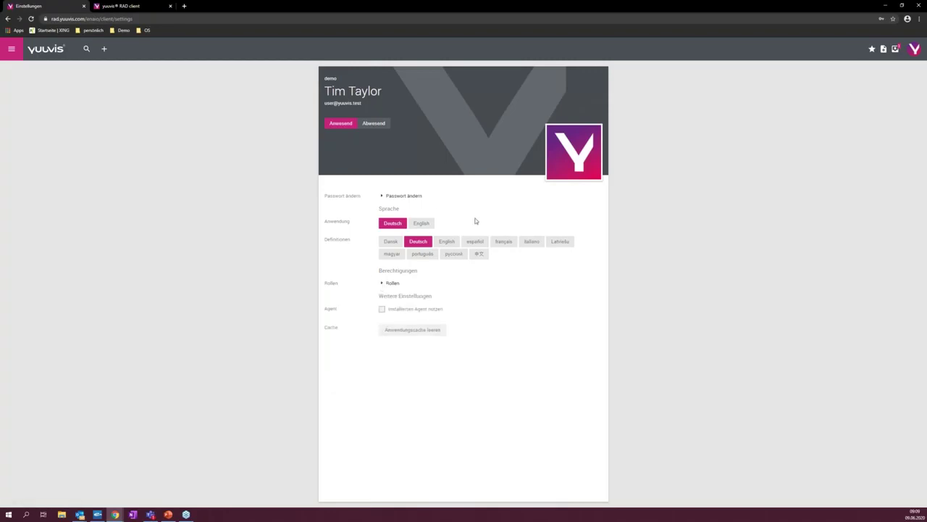
click(49, 54)
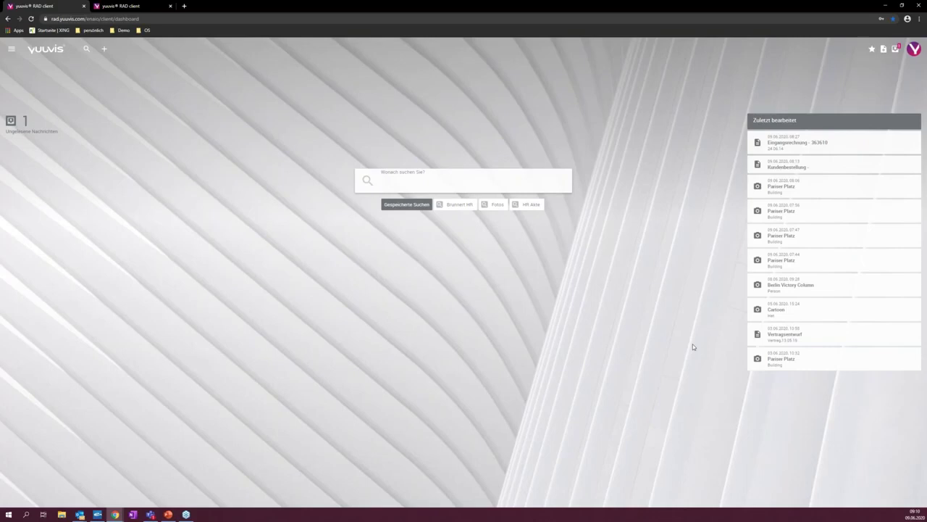
Replace the wildcard search * with mercedes and open the matching Kundenbestellung results.
text(*)
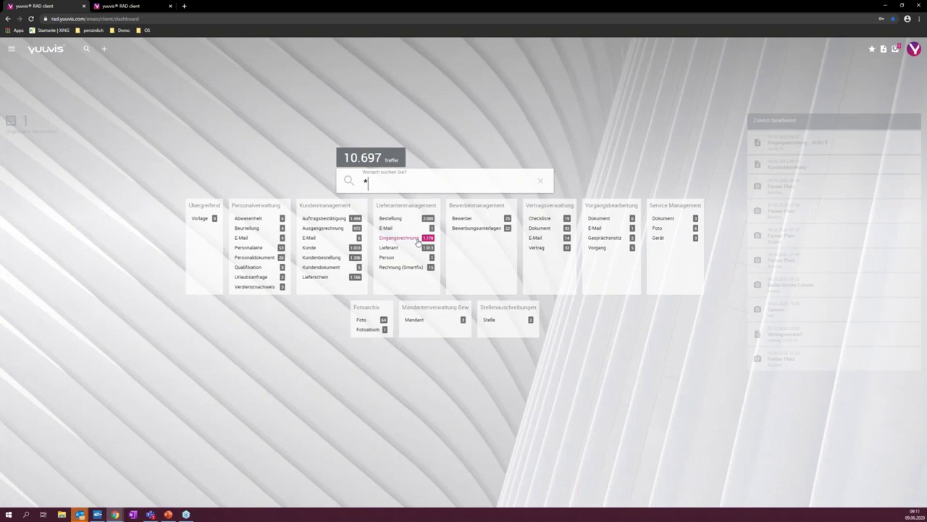
key(BackSpace)
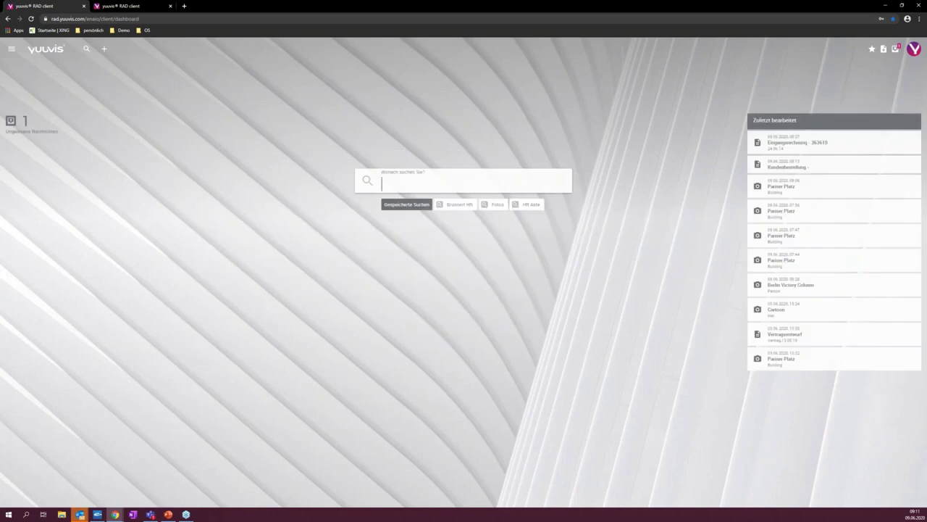
text(mercedes)
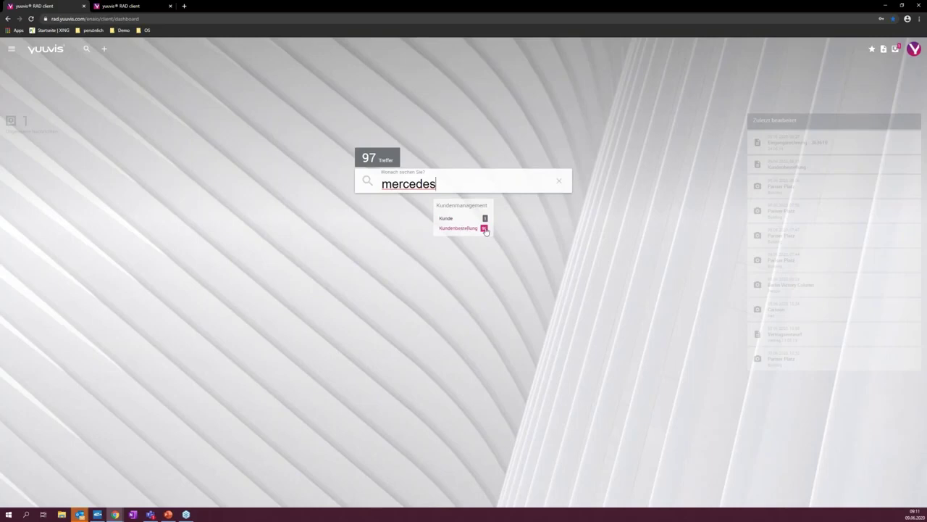
click(442, 228)
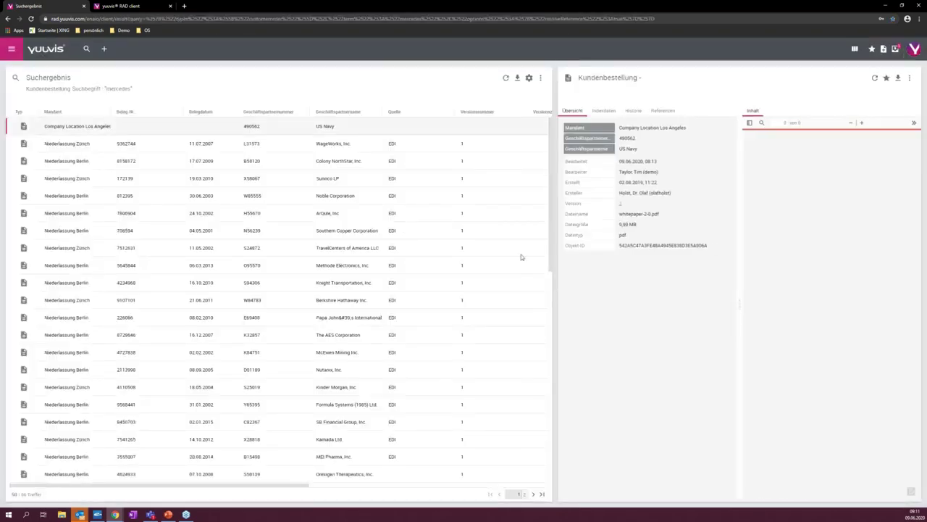
Move the Beleg-Nr. column after Belegdatum and enlarge the details and document preview areas beside the result list.
drag(554, 285, 433, 286)
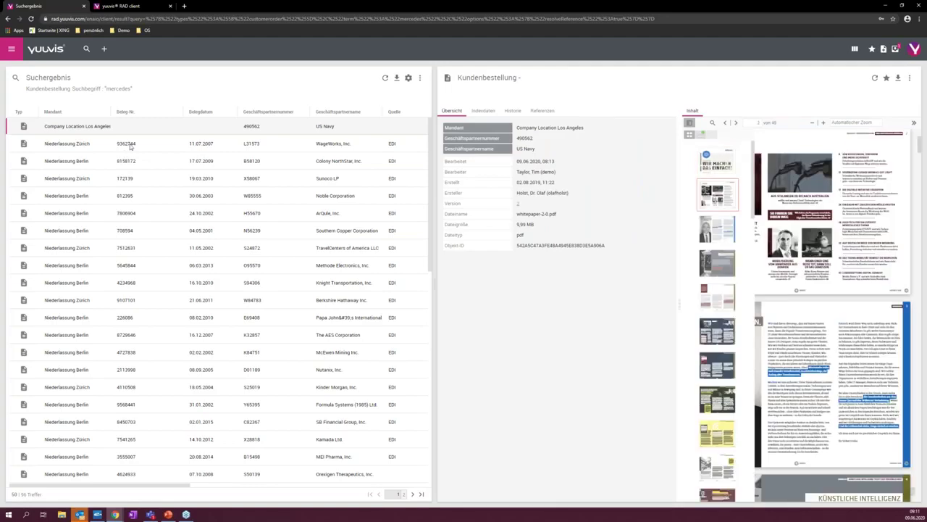
drag(148, 112, 191, 112)
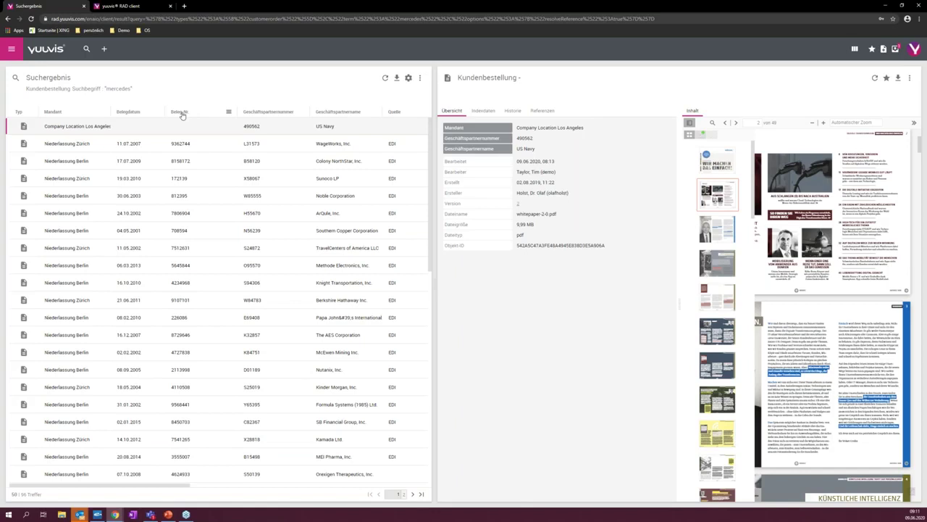
click(157, 113)
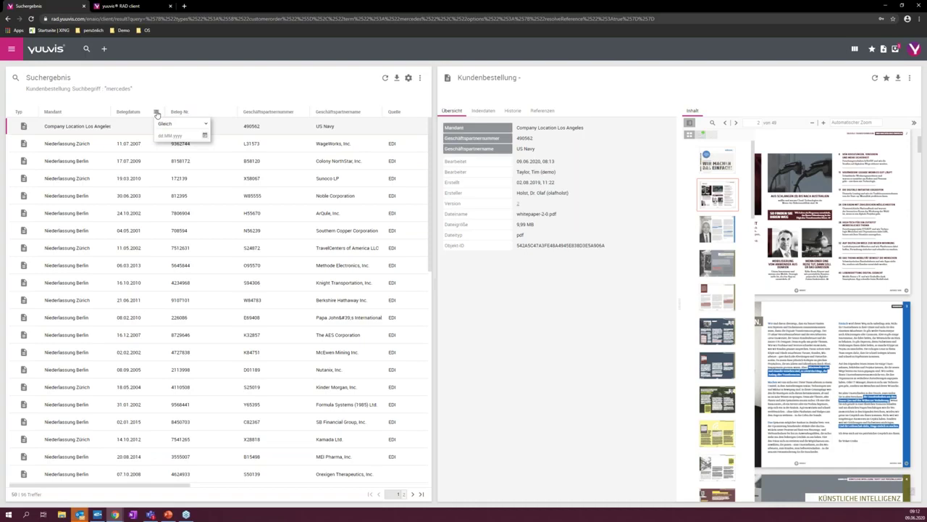
click(178, 90)
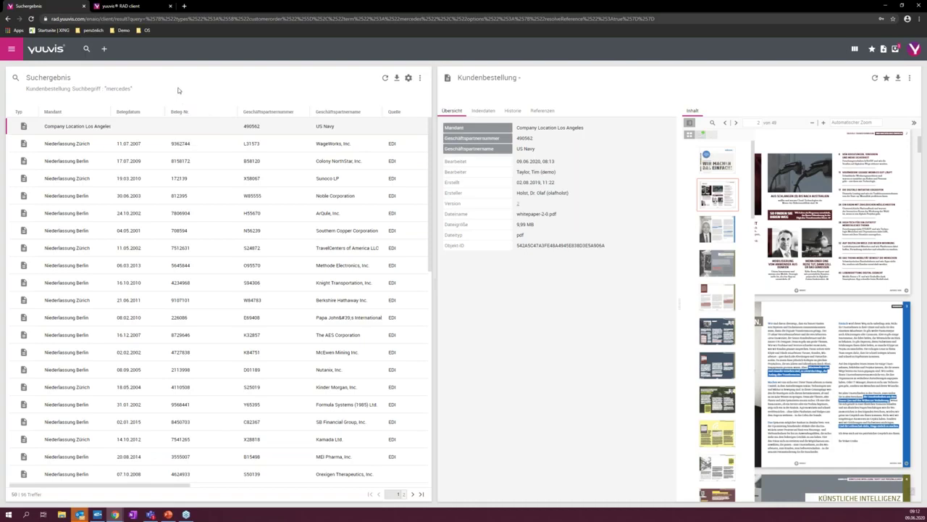
drag(679, 304, 627, 310)
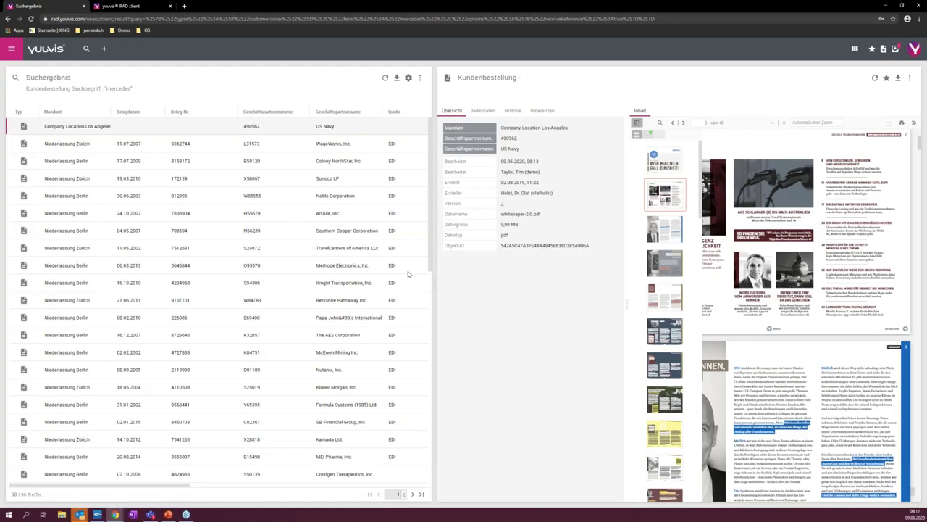
drag(435, 288, 305, 292)
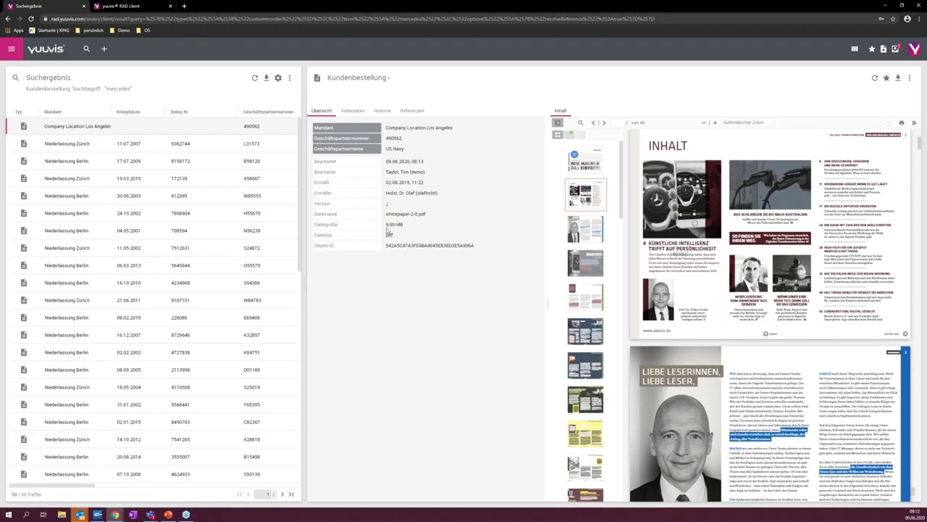
Examine the index data, history and references of the selected Kundenbestellung, and return to its overview.
click(354, 111)
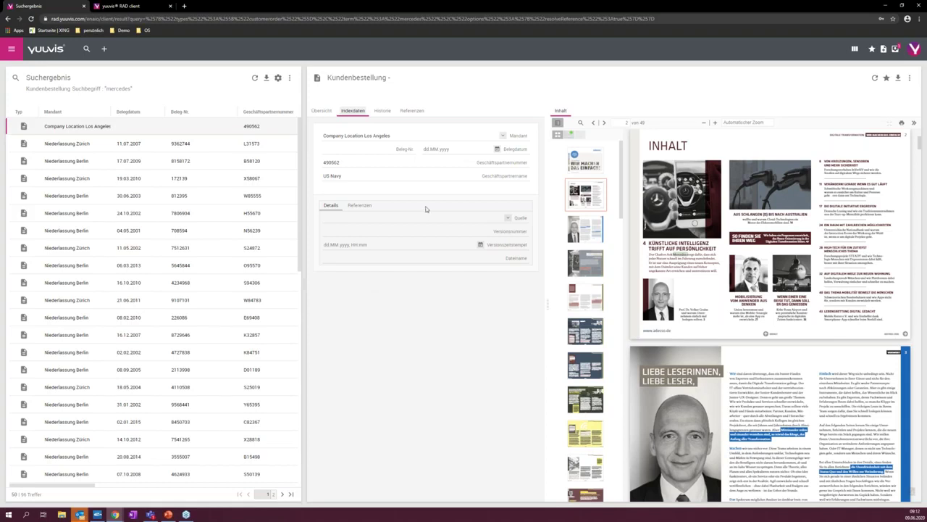
click(384, 112)
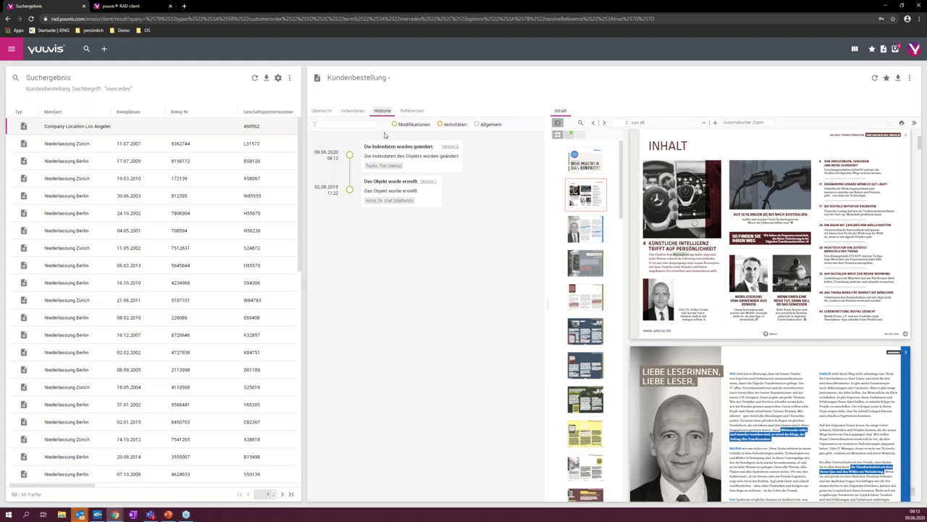
click(412, 111)
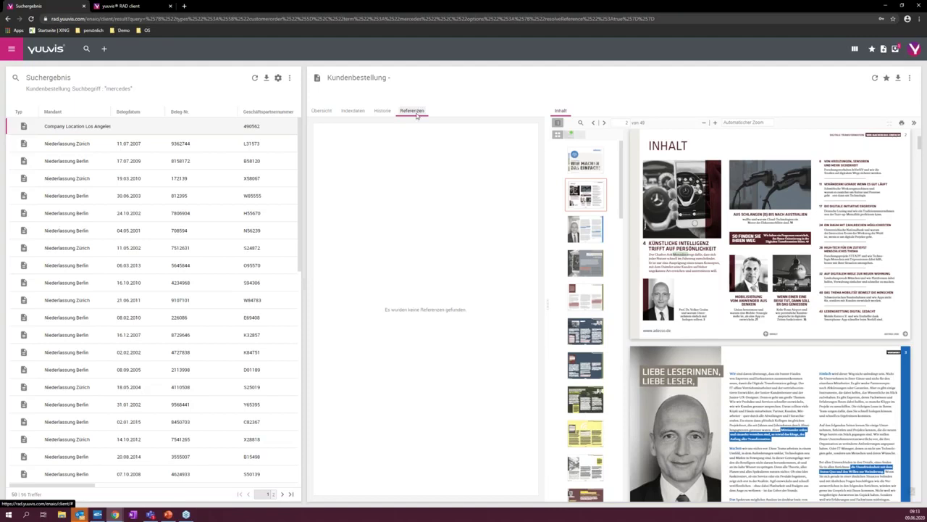
click(321, 110)
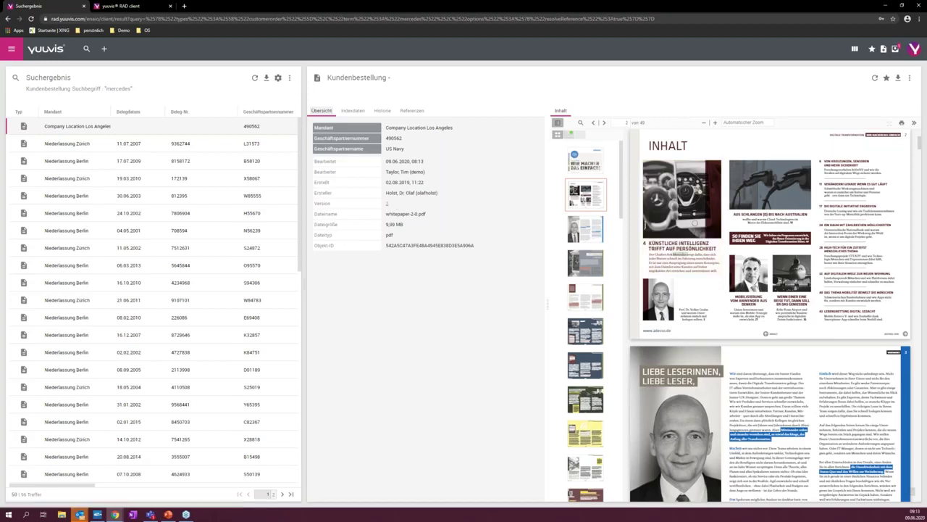
Open the detailed search from the dashboard and reset the mercedes and Kundenbestellung criteria.
click(47, 50)
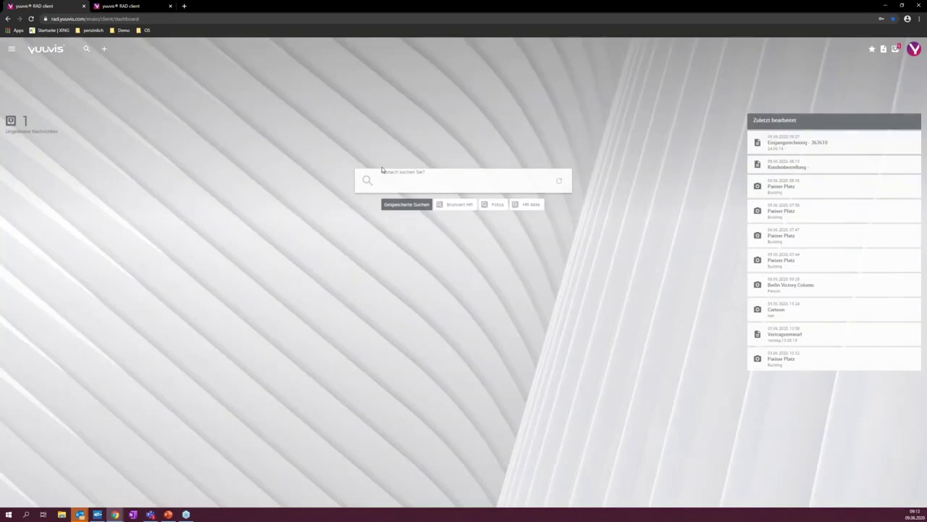
click(86, 50)
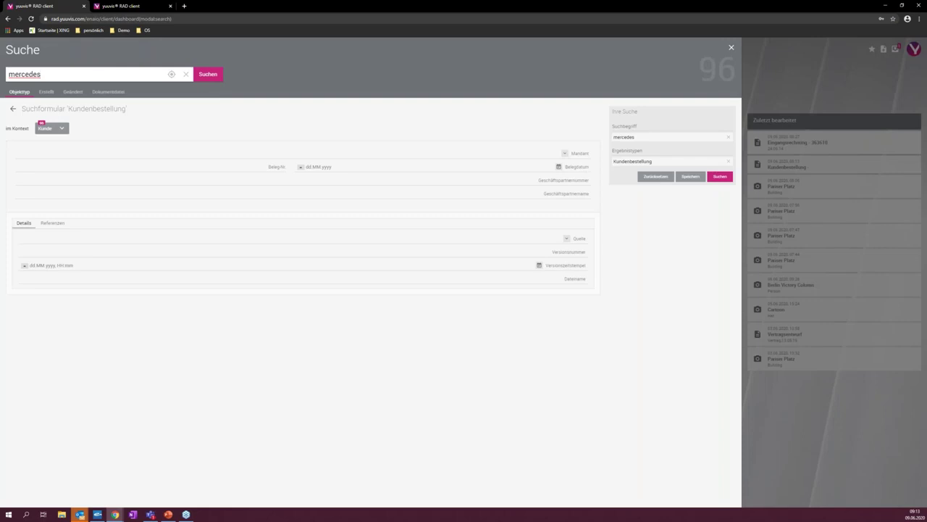
click(657, 177)
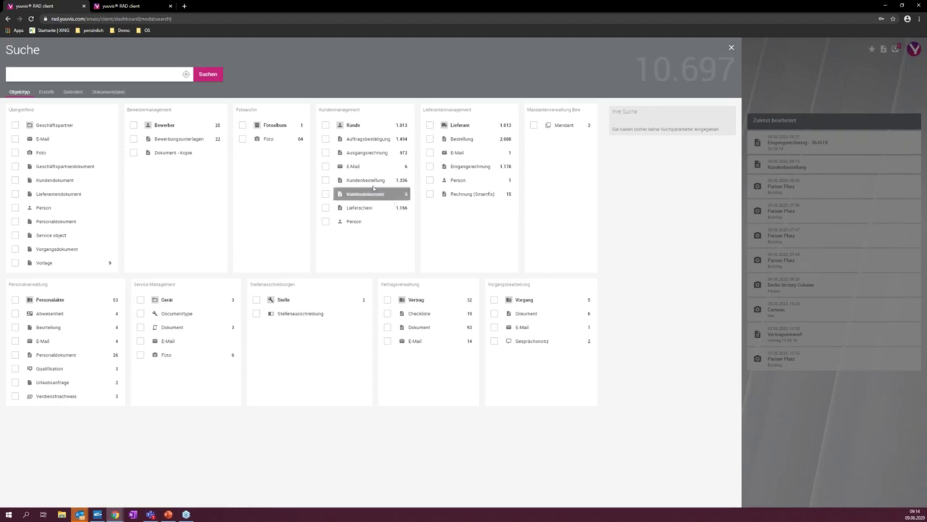
Review the Erstellt and Geändert search criteria and preview a search restricted to the object type Bewerber without running it.
click(47, 92)
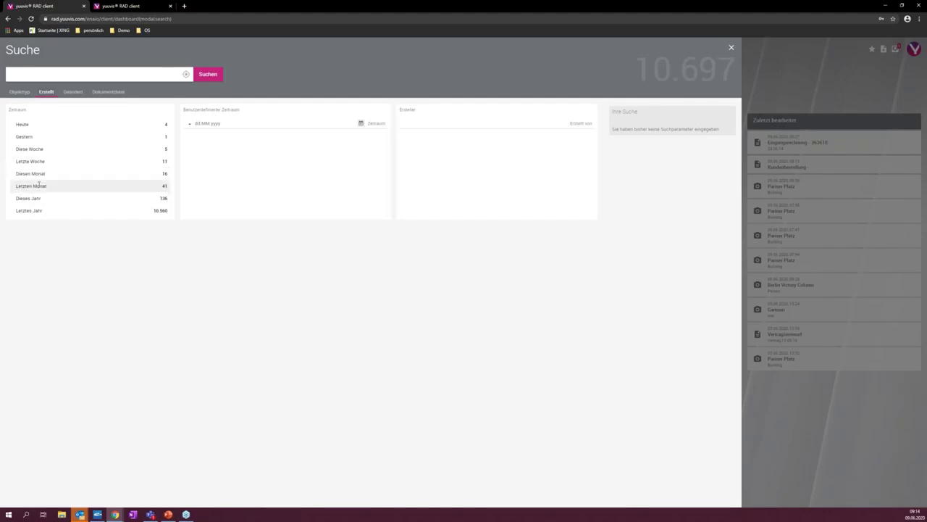
click(73, 93)
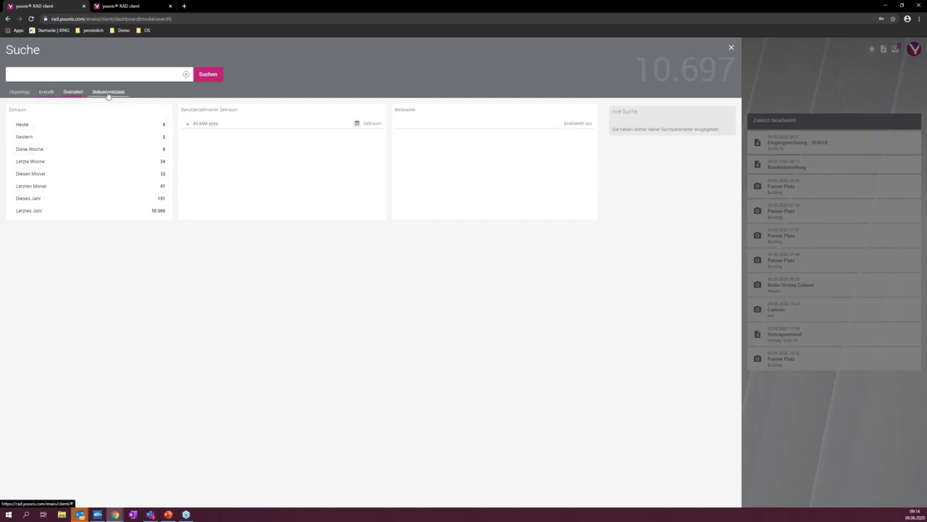
click(27, 92)
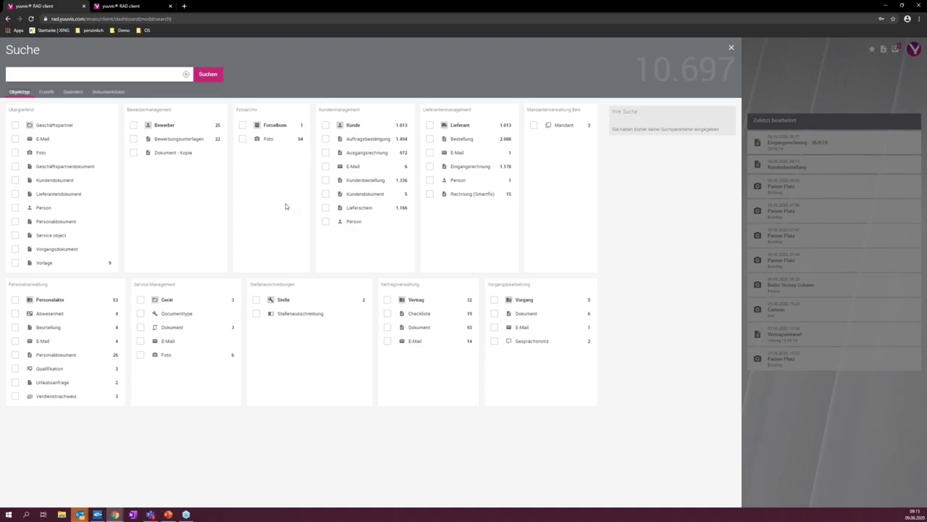
click(133, 127)
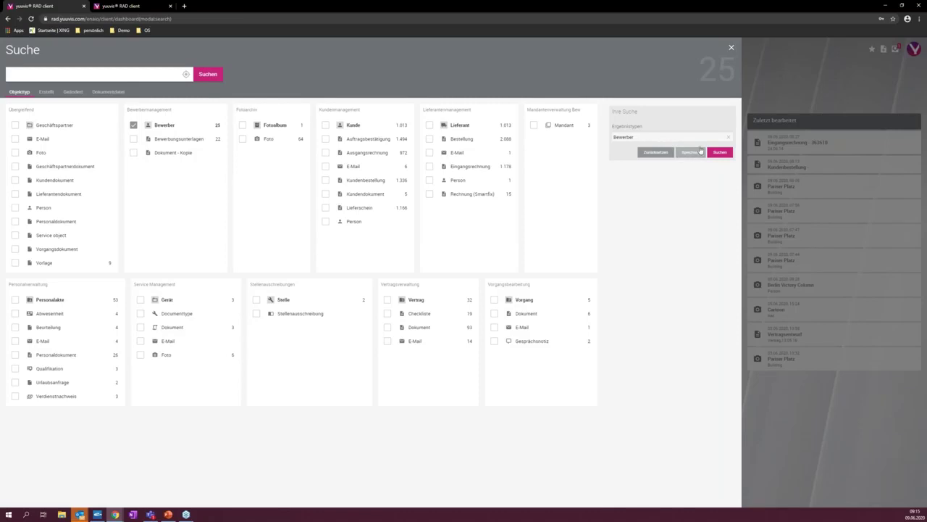
click(731, 48)
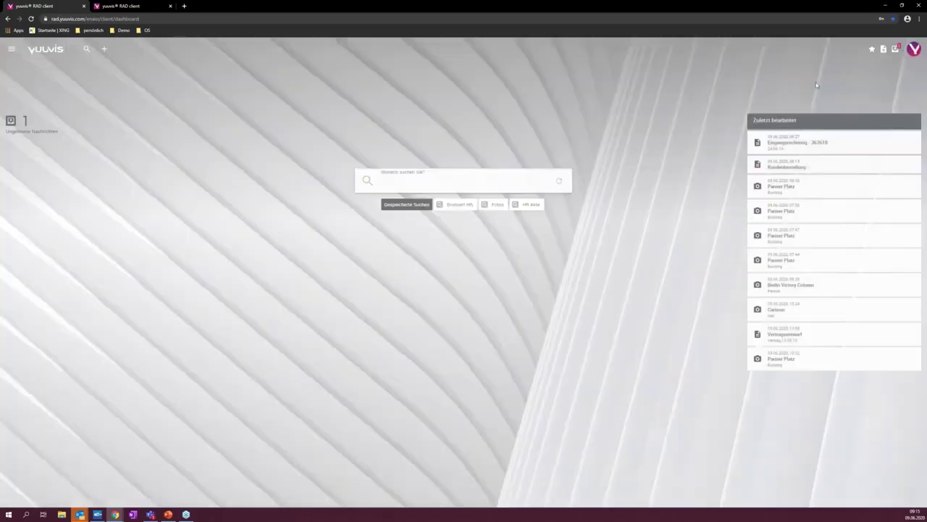
Open the list of saved searches and run the saved search Fotos.
click(11, 49)
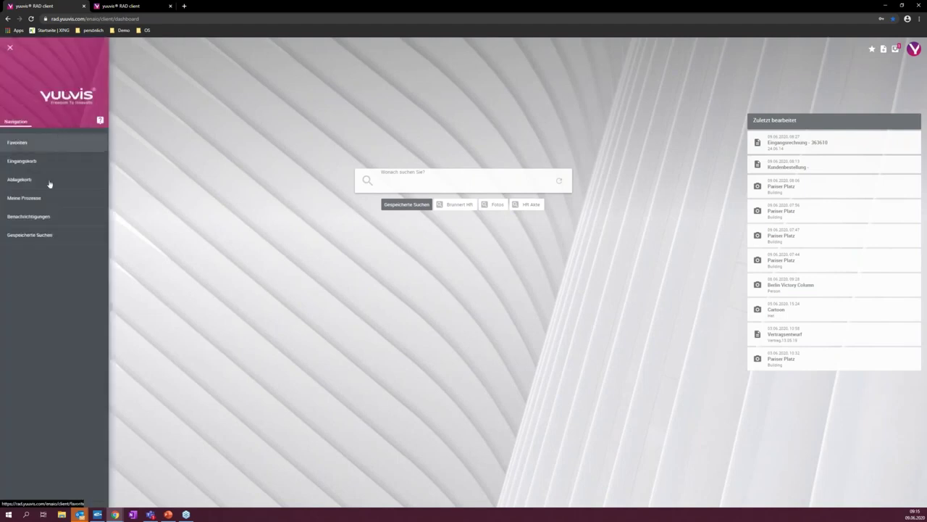
click(48, 235)
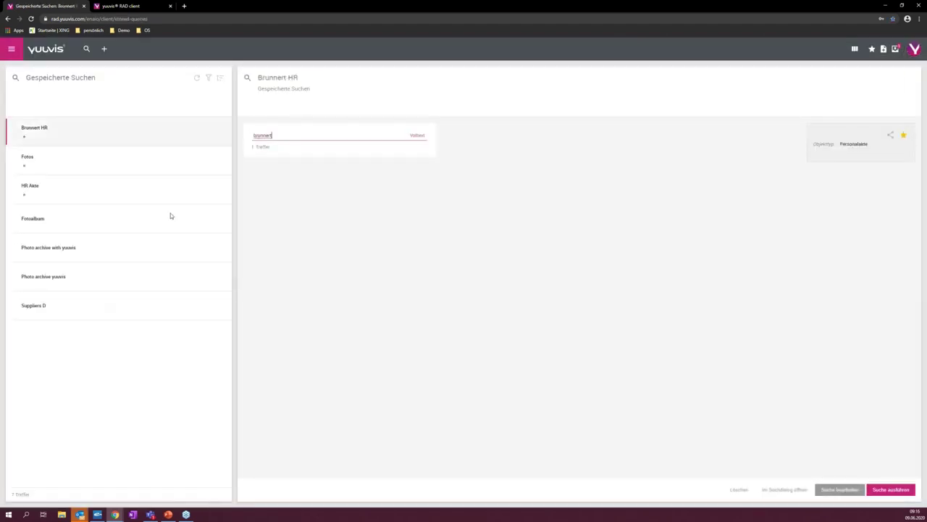
click(47, 161)
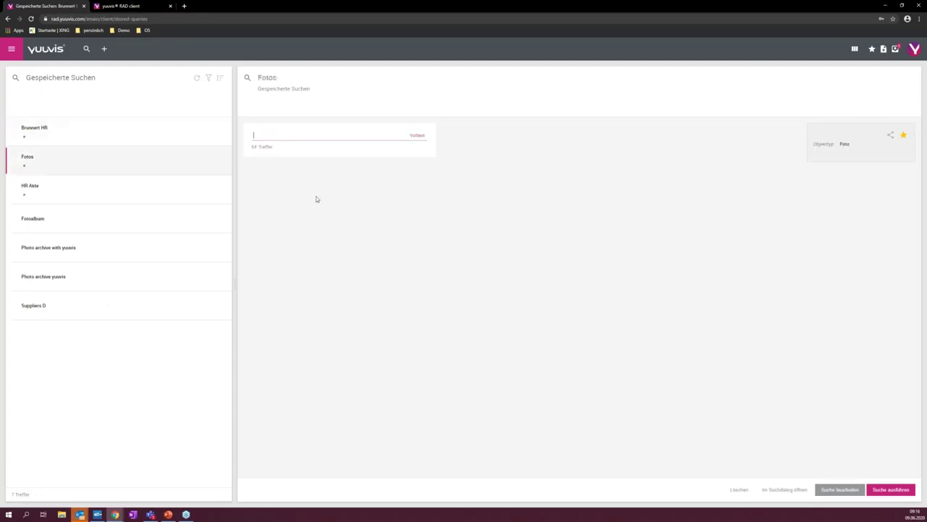
click(890, 489)
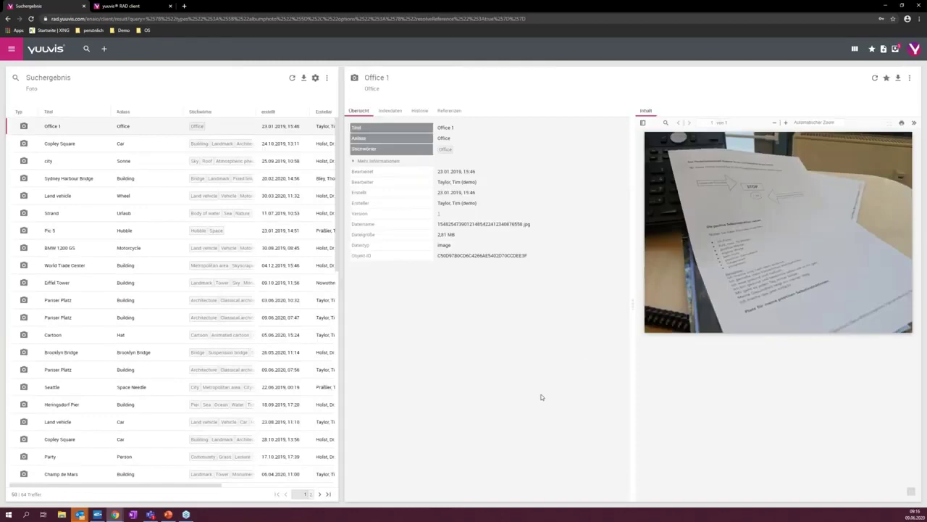
Run a full-text search for * from the dashboard, list the Eingangsrechnung results, and open the first invoice within its supplier file.
click(50, 48)
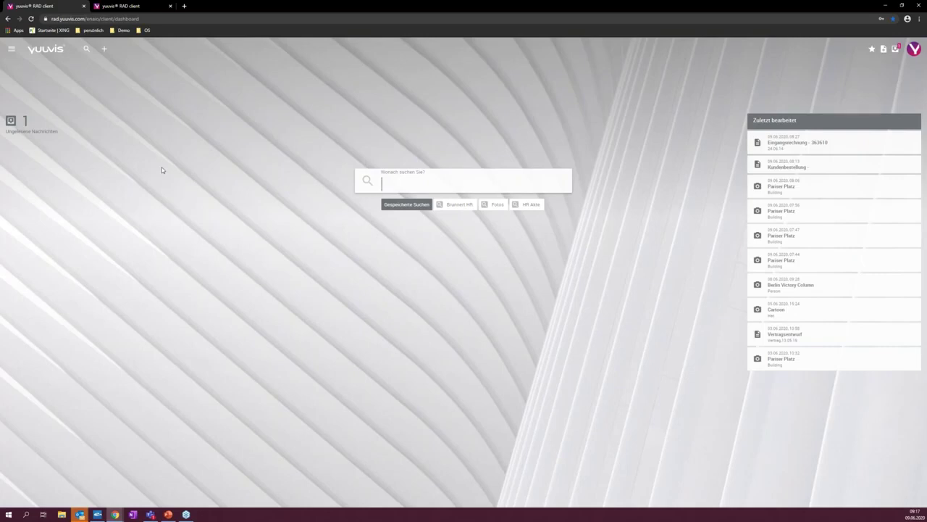
text(*)
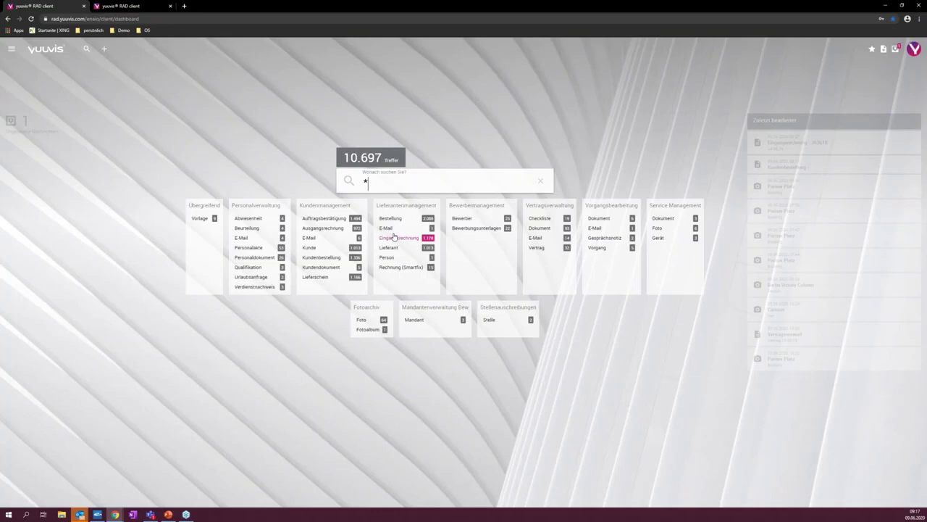
click(399, 237)
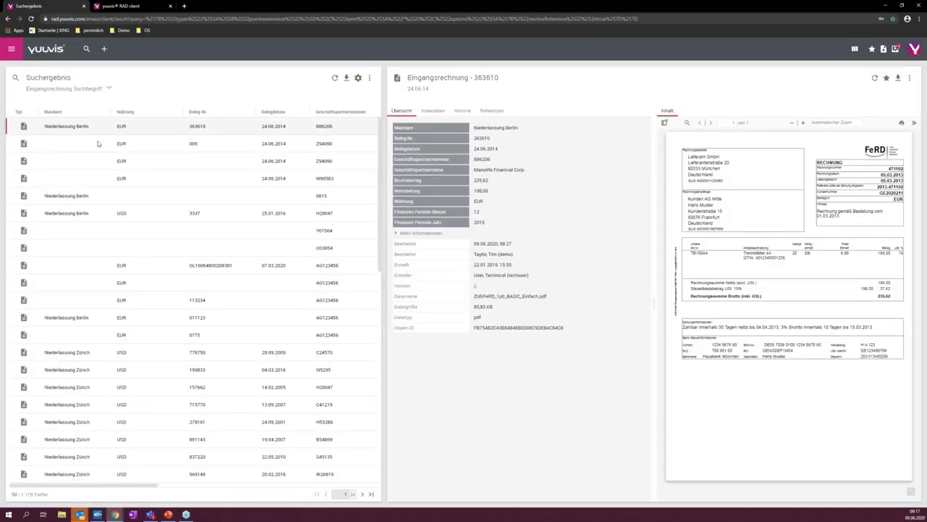
click(509, 169)
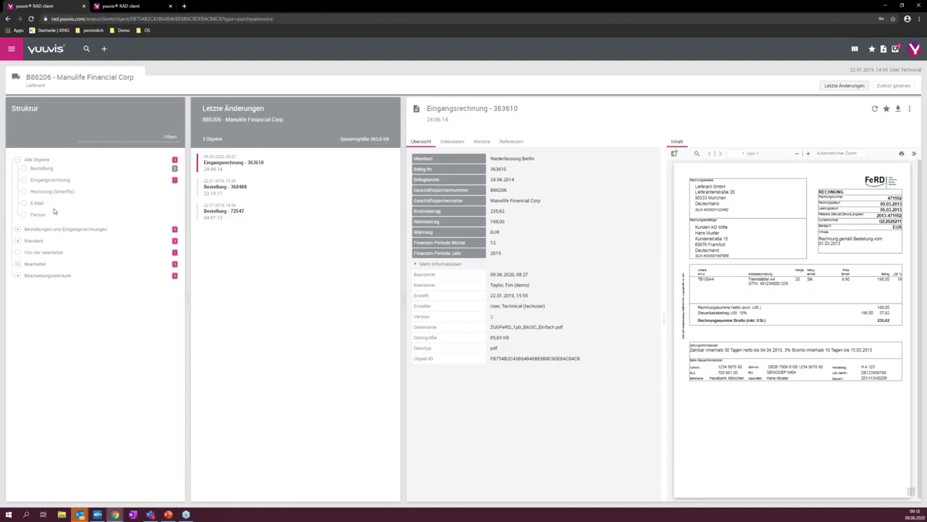
Examine the Mandant branch of the file structure down to Bestellung und Rechnung under Niederlassung Berlin, and collapse Niederlassung Berlin again.
click(17, 240)
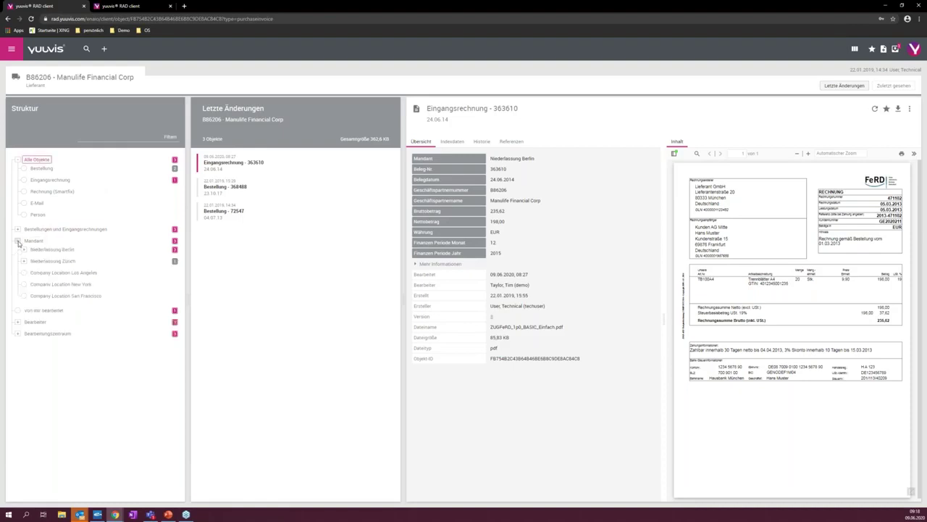
click(51, 250)
click(23, 250)
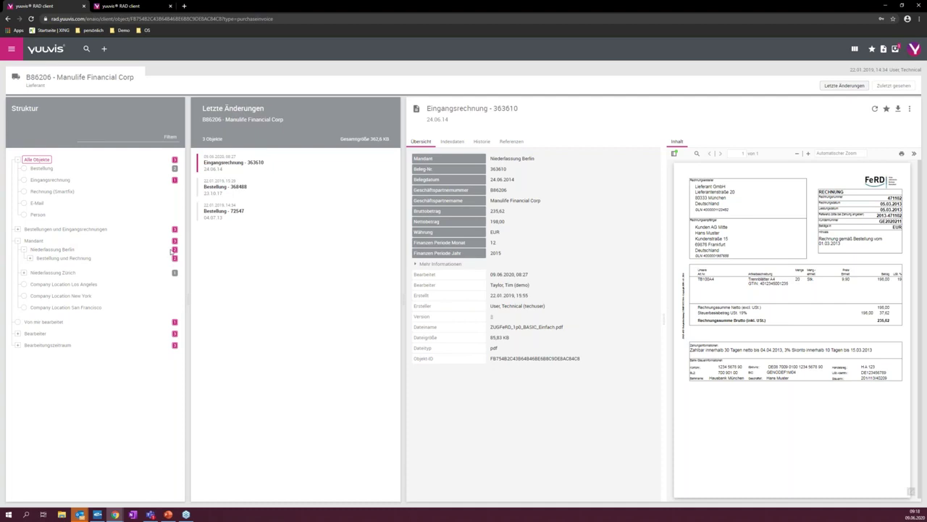
click(30, 258)
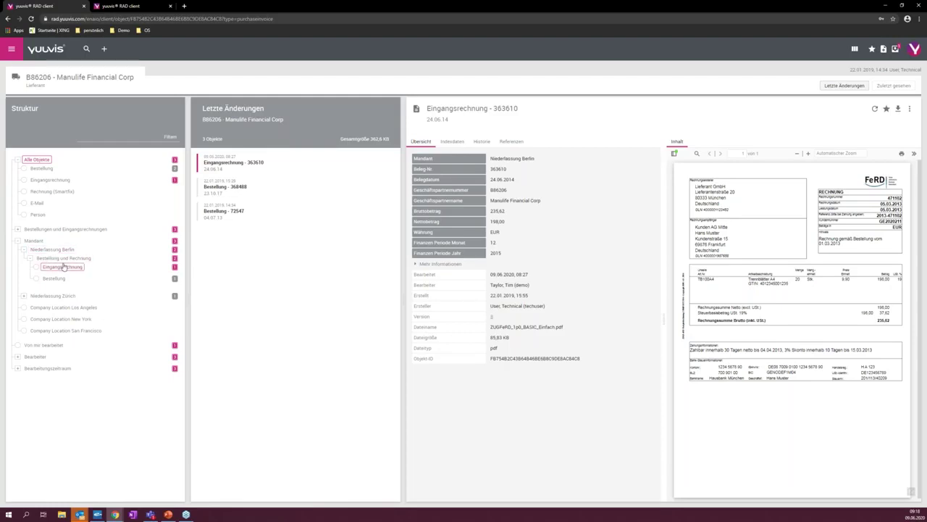
click(29, 258)
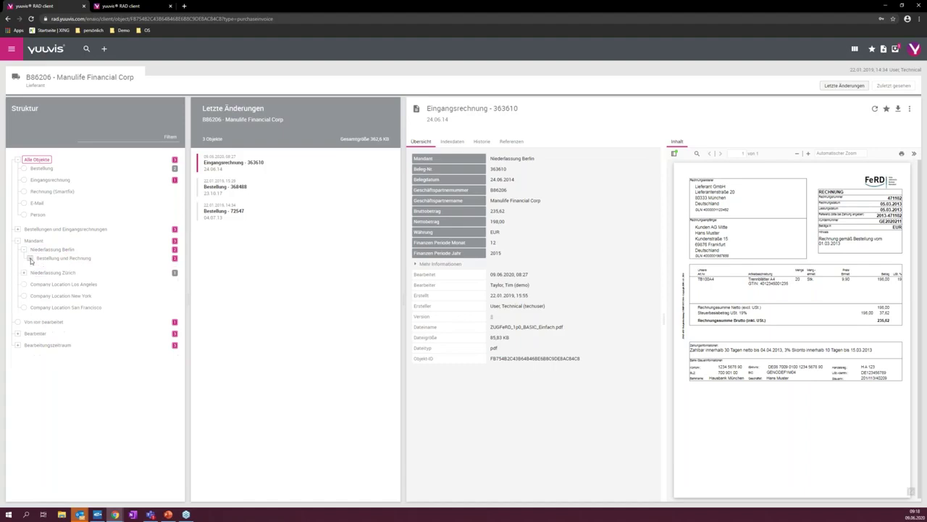
click(24, 250)
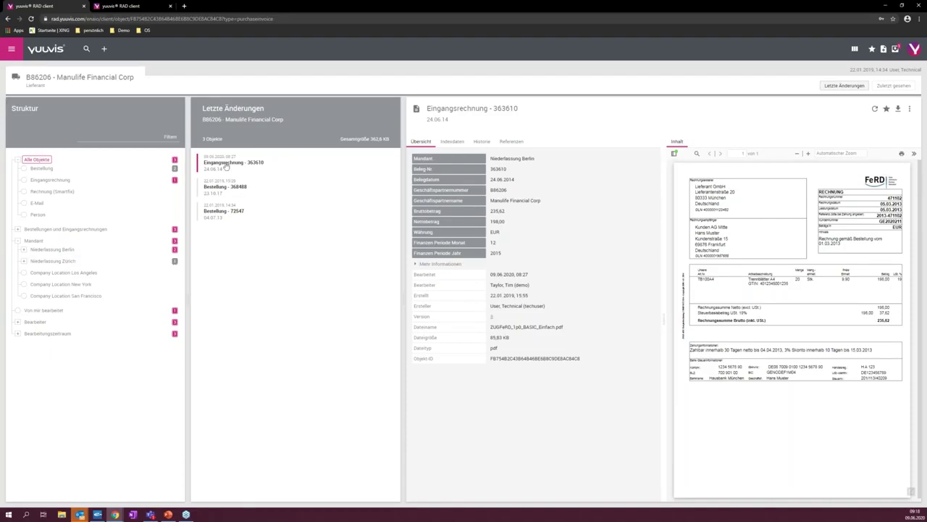
Set the invoice's Mandant to Niederlassung Zürich in its index data, save it, and check the Mandant branch of the structure.
click(452, 142)
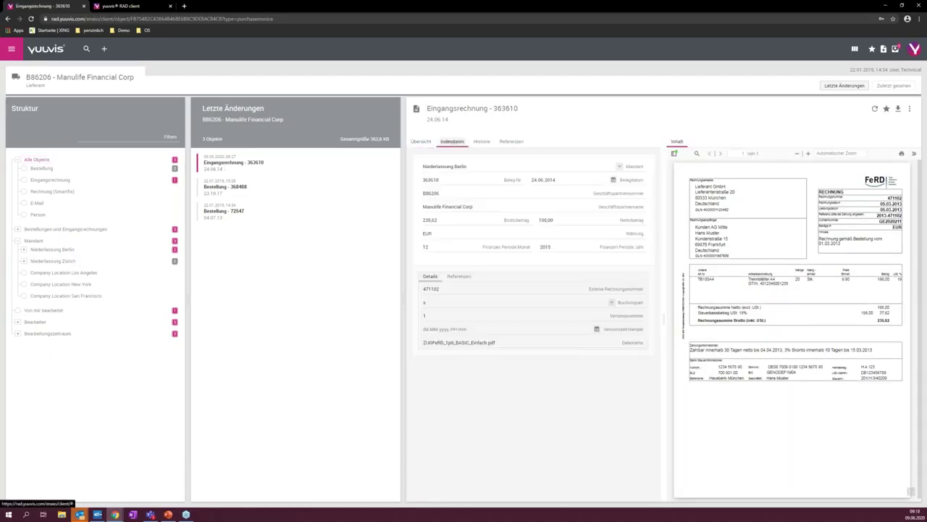
click(619, 166)
click(463, 312)
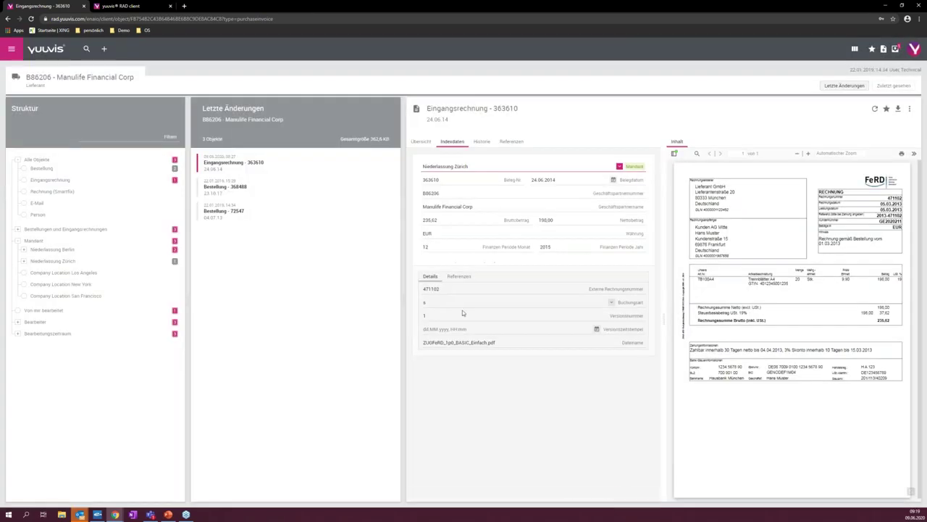
click(641, 491)
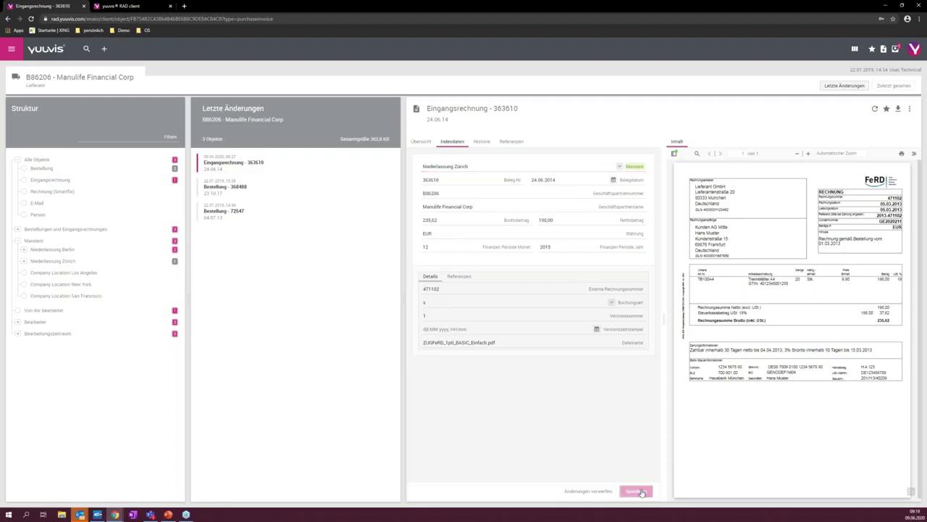
click(17, 240)
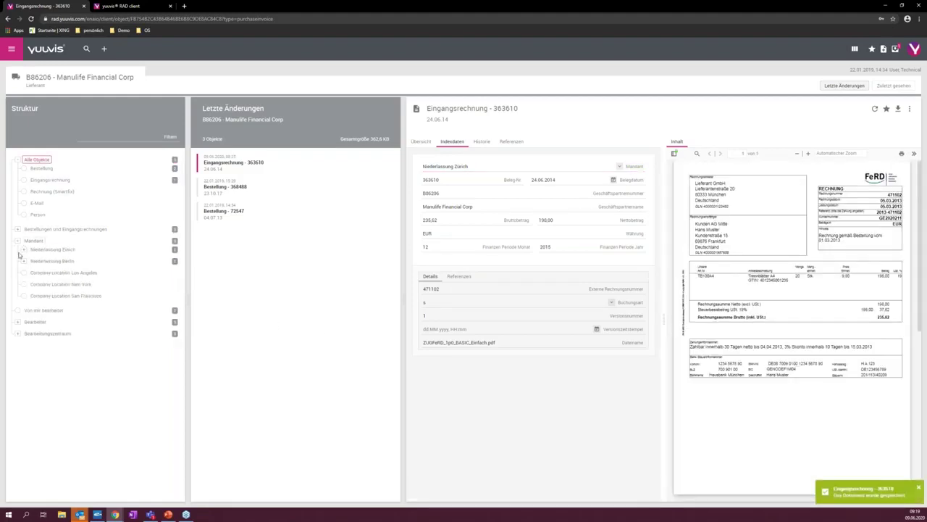
click(75, 250)
Run the saved search Fotos from the dashboard, open Office 1 in its Fotoalbum, and select the most recently changed Pariser Platz photo.
click(48, 50)
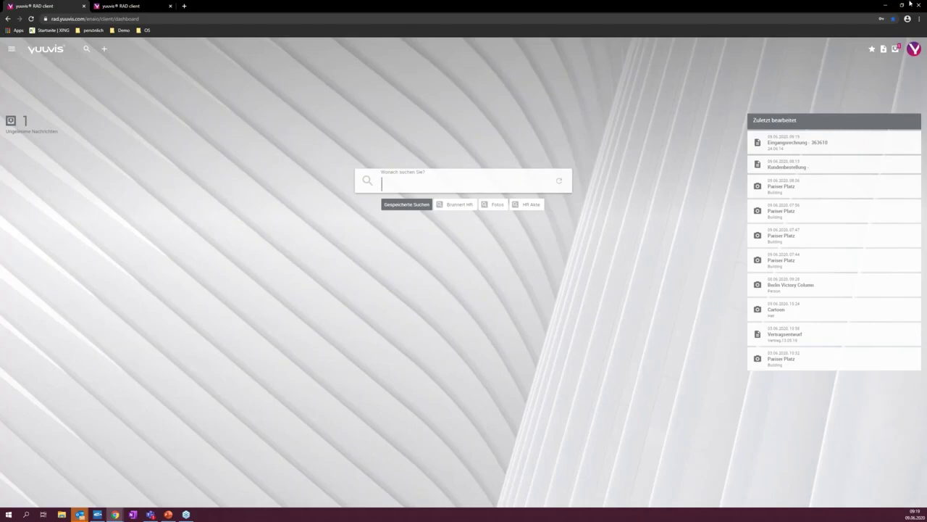
click(496, 208)
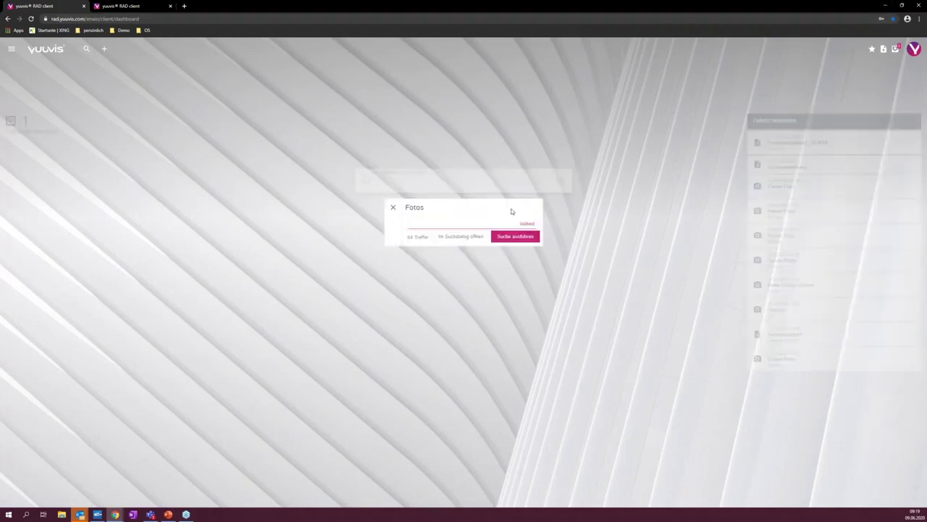
click(519, 244)
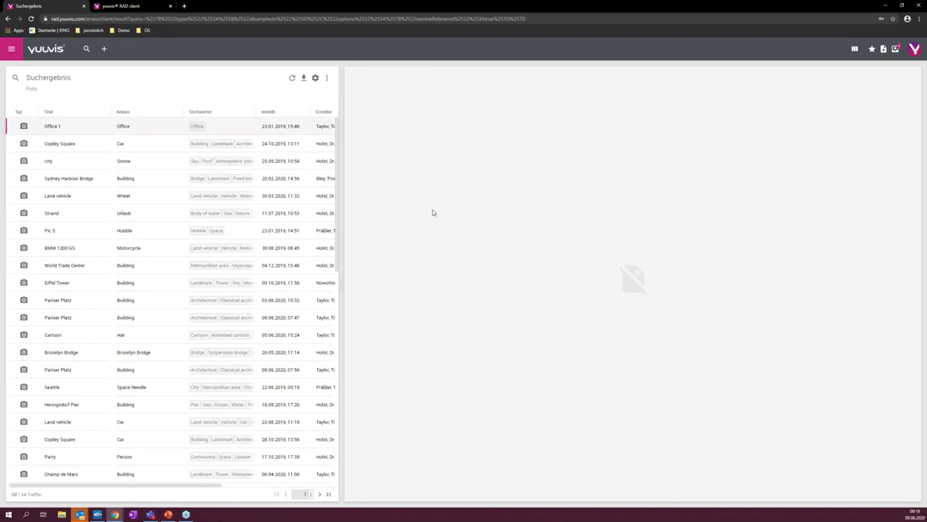
double_click(55, 125)
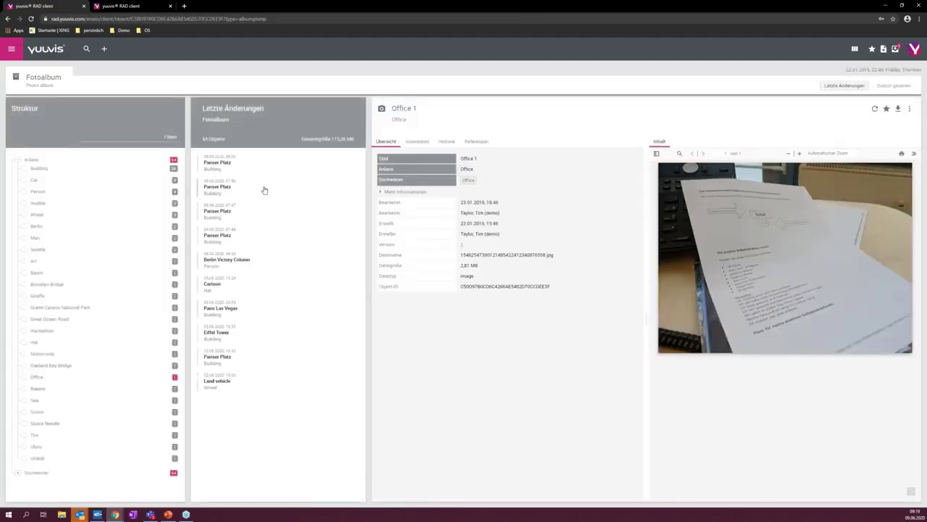
click(229, 165)
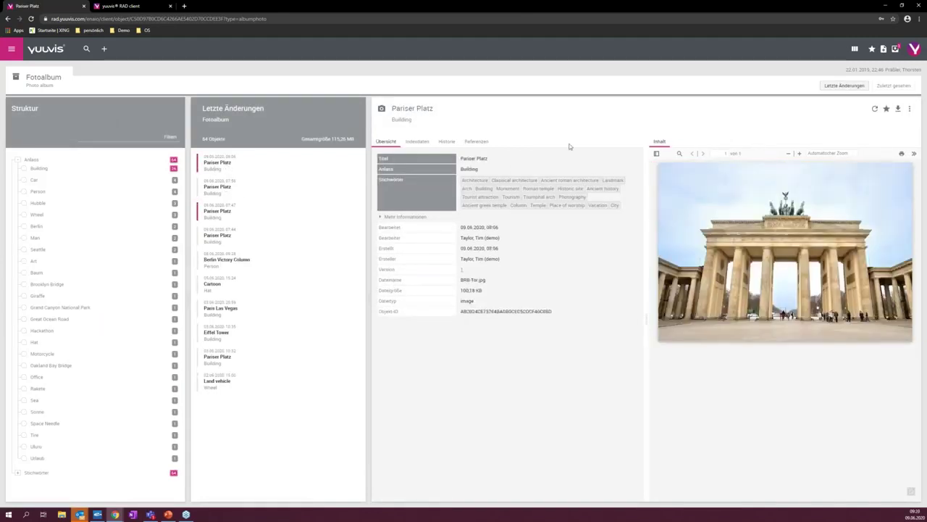
Upload BRB-Tor.jpg from the desktop into the Fotoalbum context and assign it the object type Foto.
click(901, 5)
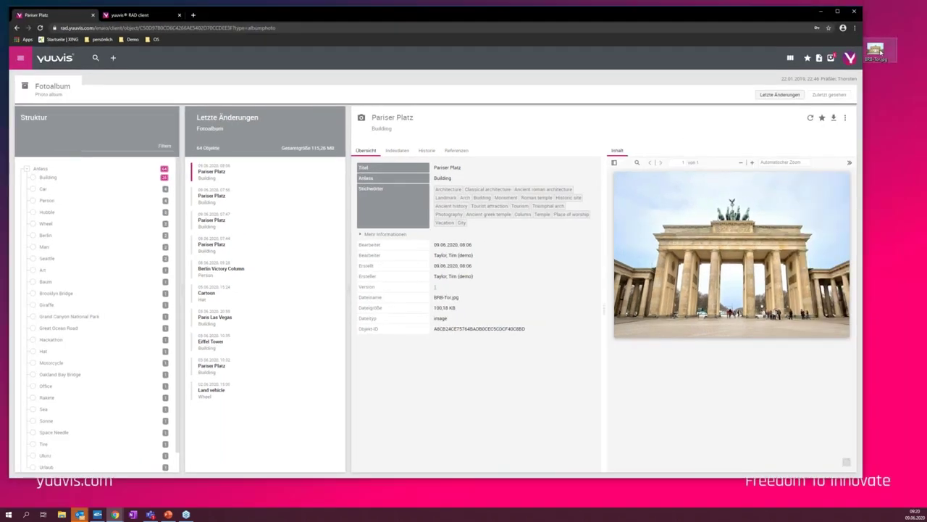
drag(876, 49, 894, 79)
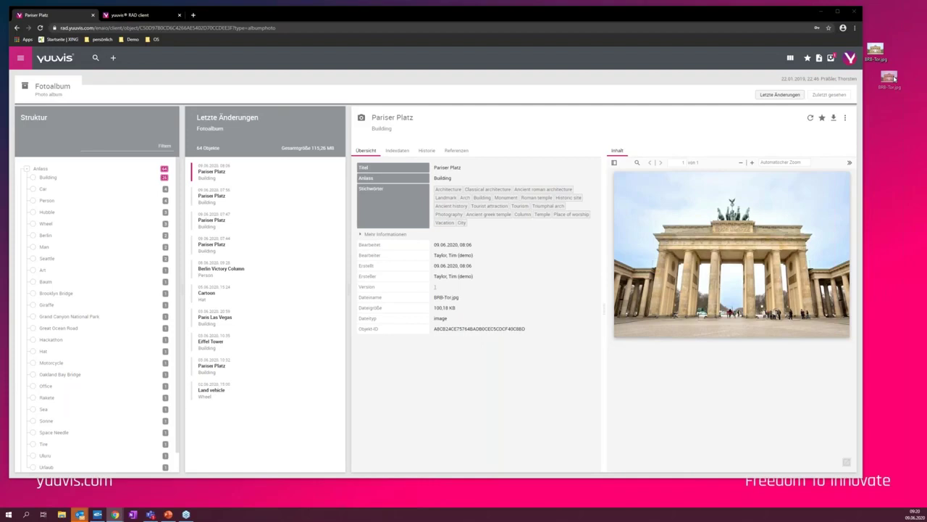
drag(894, 78, 437, 229)
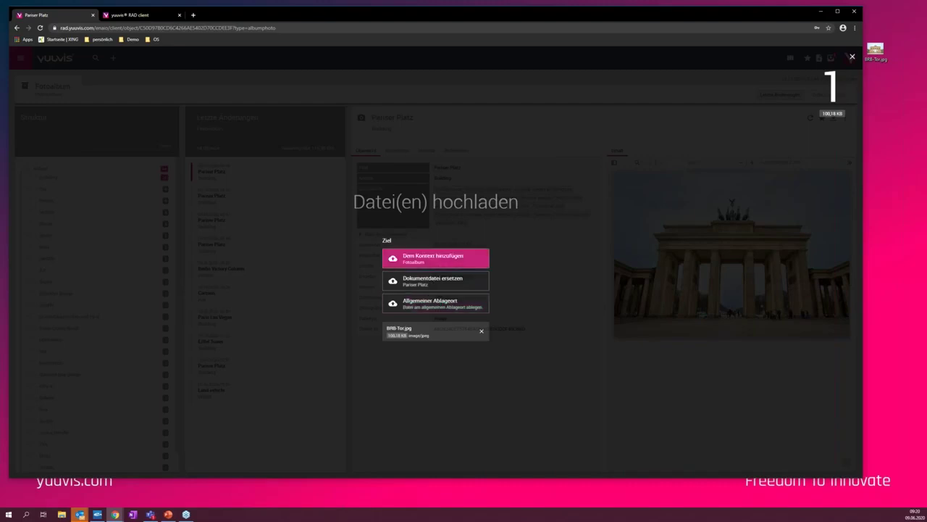
click(424, 259)
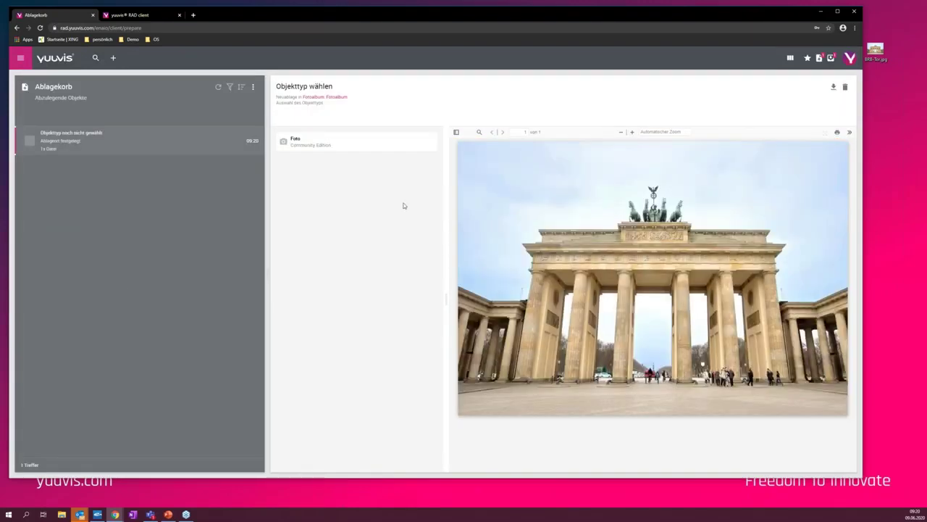
click(339, 145)
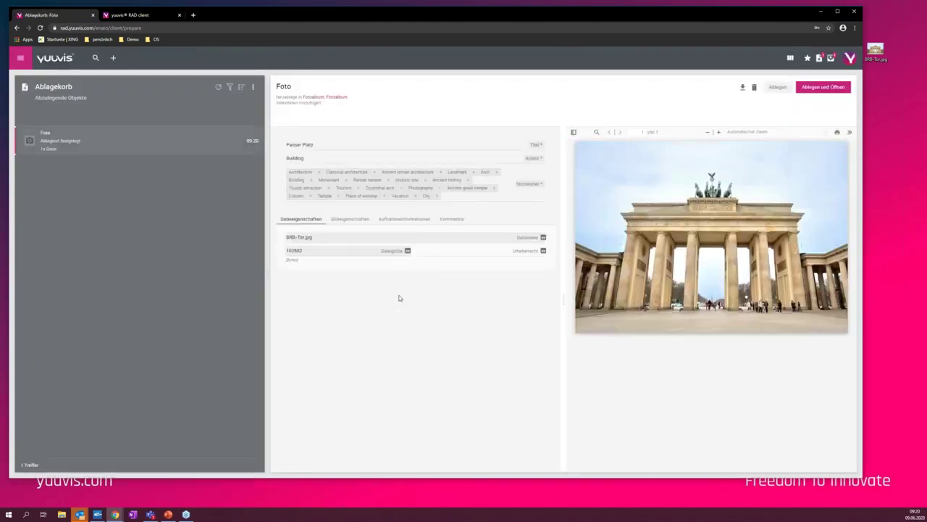
Review the new photo's Bildeigenschaften and Aufnahmeinformationen with the window maximized, and file and open the photo.
click(838, 12)
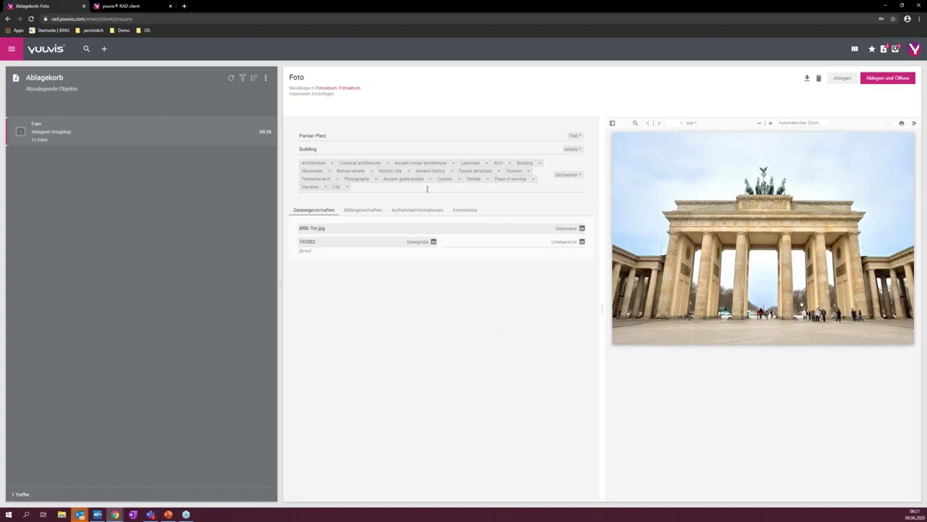
click(367, 210)
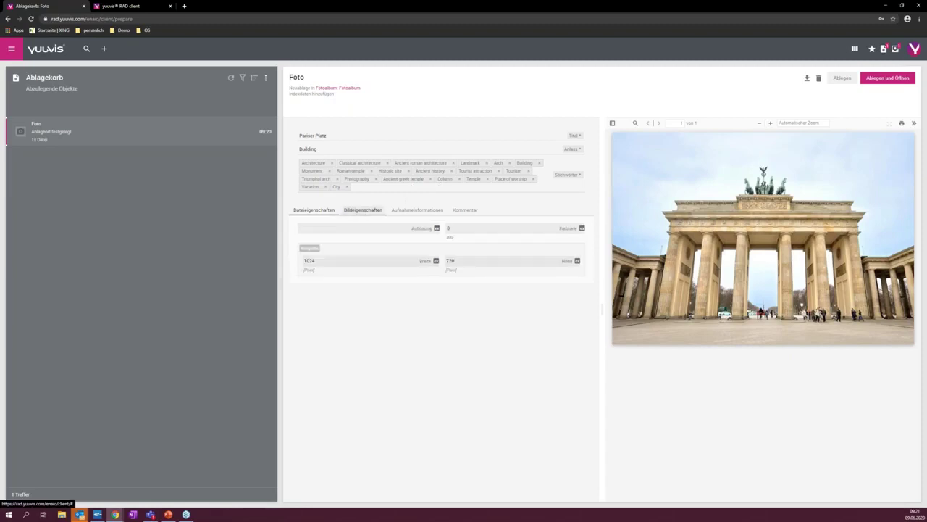
click(399, 210)
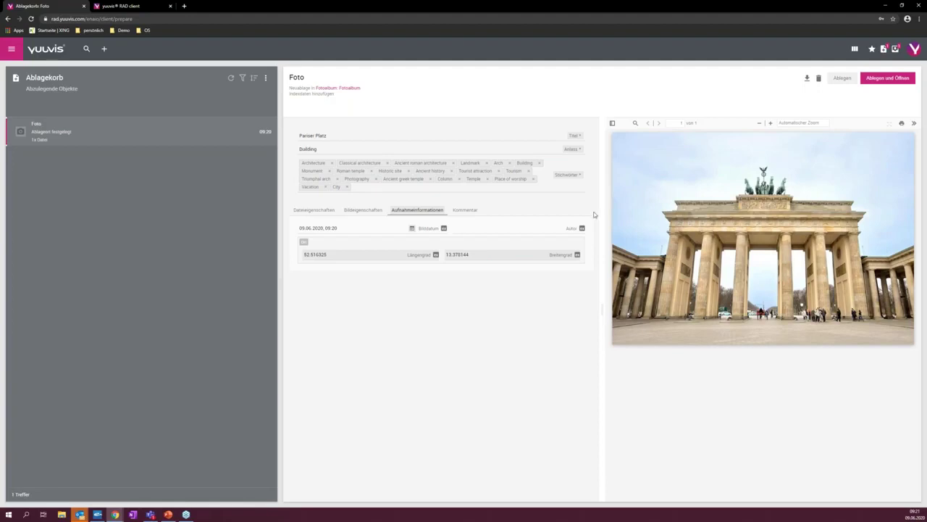
click(881, 80)
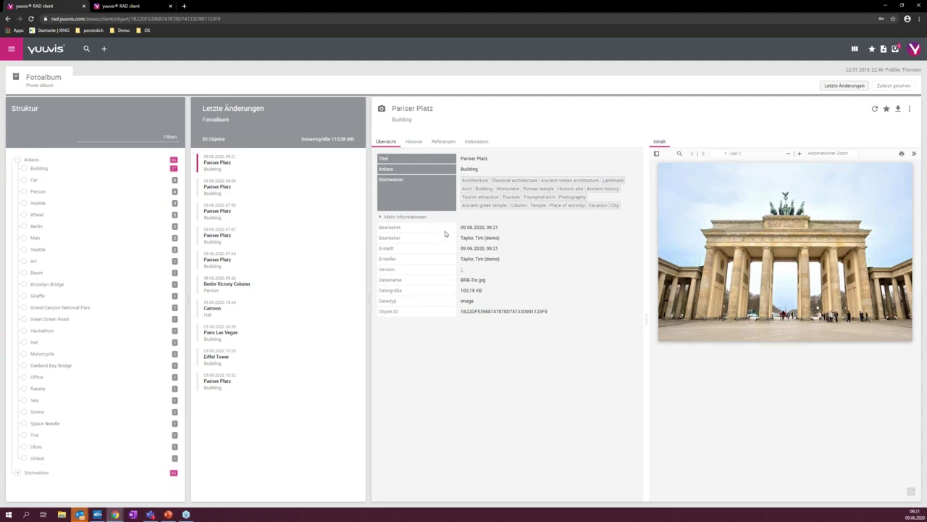
Copy the filed photo's web address and open it in a new browser tab.
click(247, 17)
key(ctrl+c)
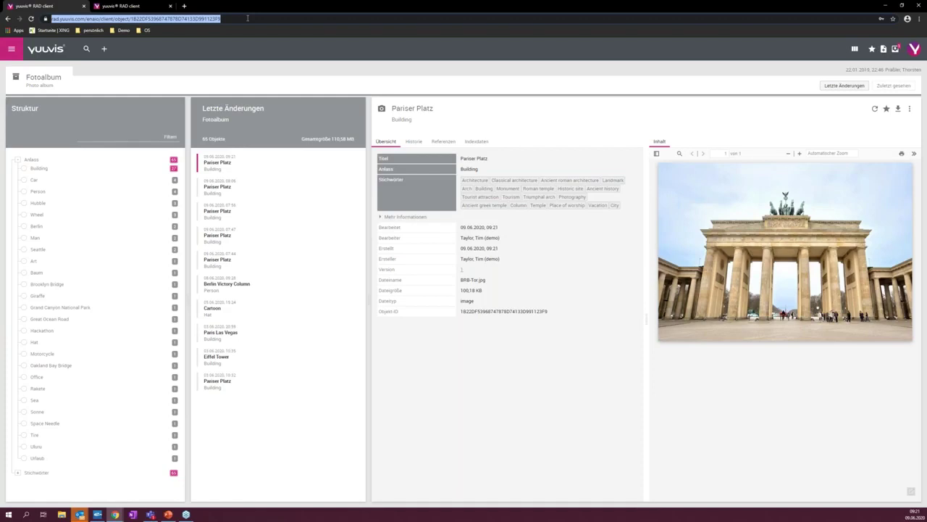
click(184, 7)
key(ctrl+v)
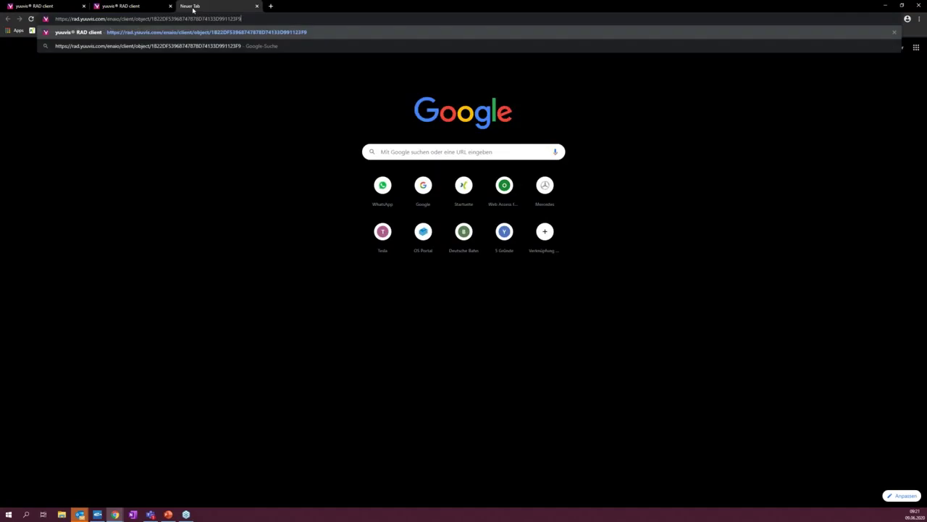
key(Return)
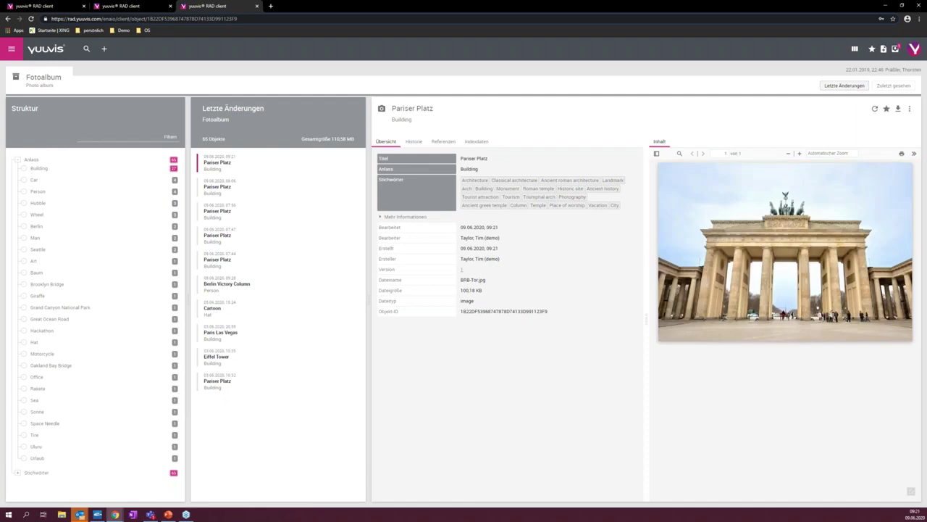
Replace client with custom in the photo's web address, load it, and show the photo's Geoposition map.
drag(130, 18, 117, 19)
text(custom)
key(Return)
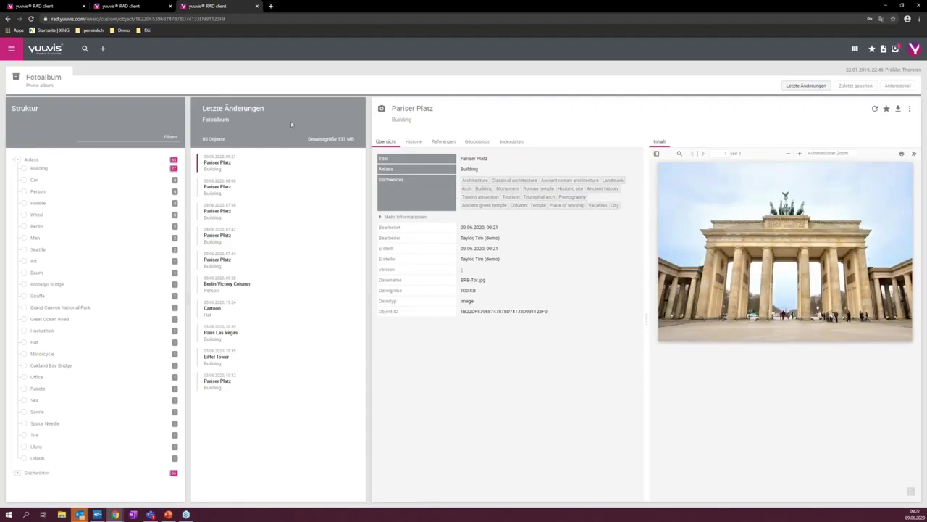
click(477, 142)
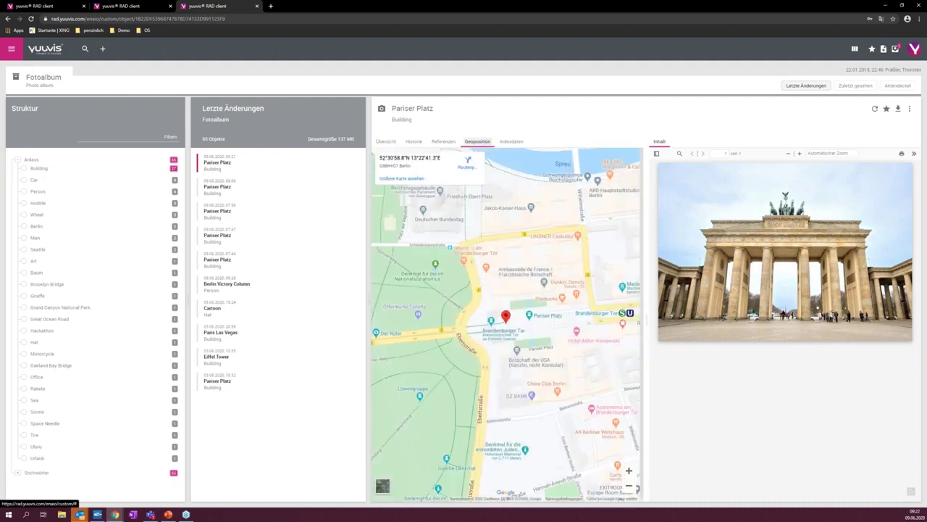